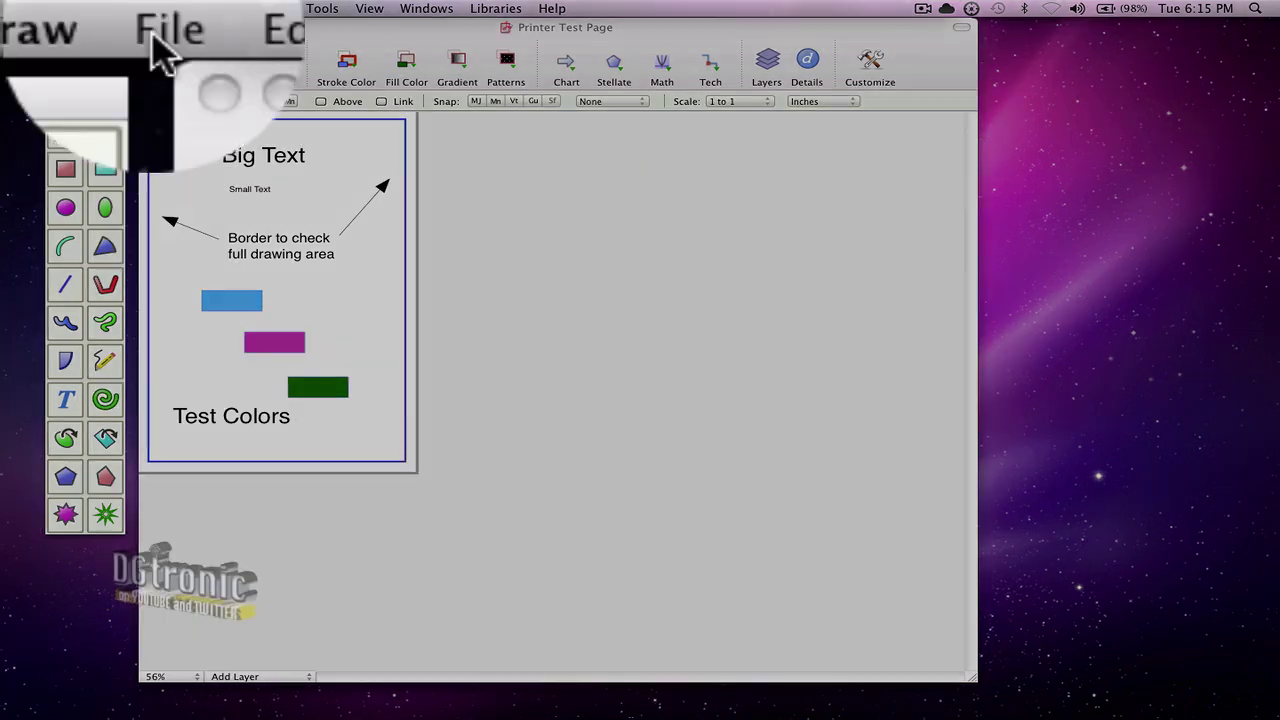
# Open Page Setup for the Printer Test Page document from the File menu.
pyautogui.click(137, 8)
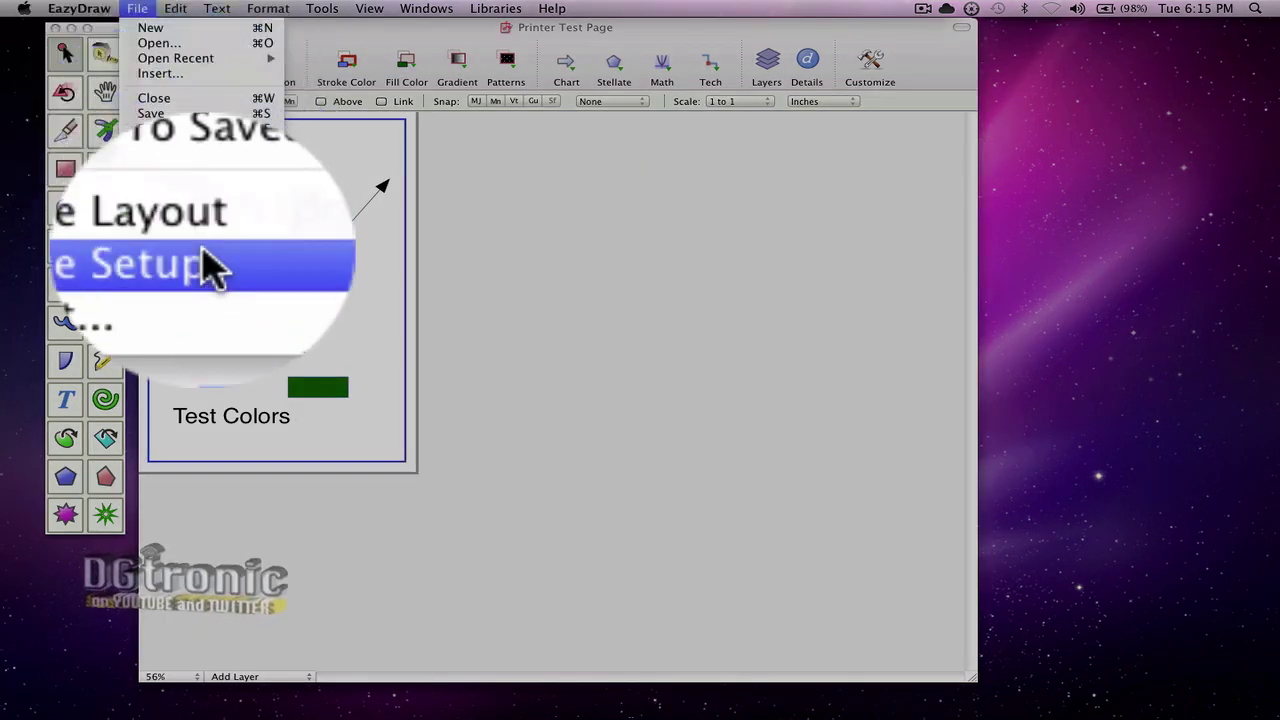
pyautogui.click(200, 253)
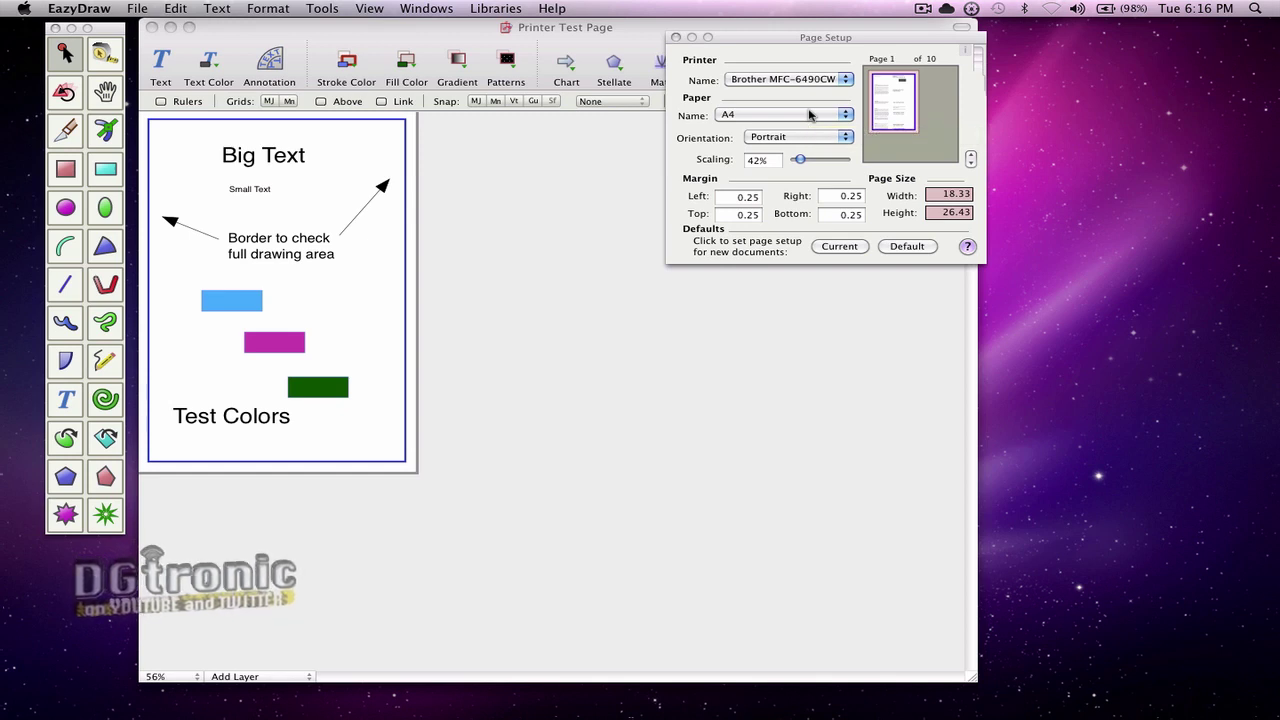
# Keep Brother MFC-6490CW as the printer, giving 100% scaling on a 7.77 × 11.19 page.
pyautogui.click(845, 82)
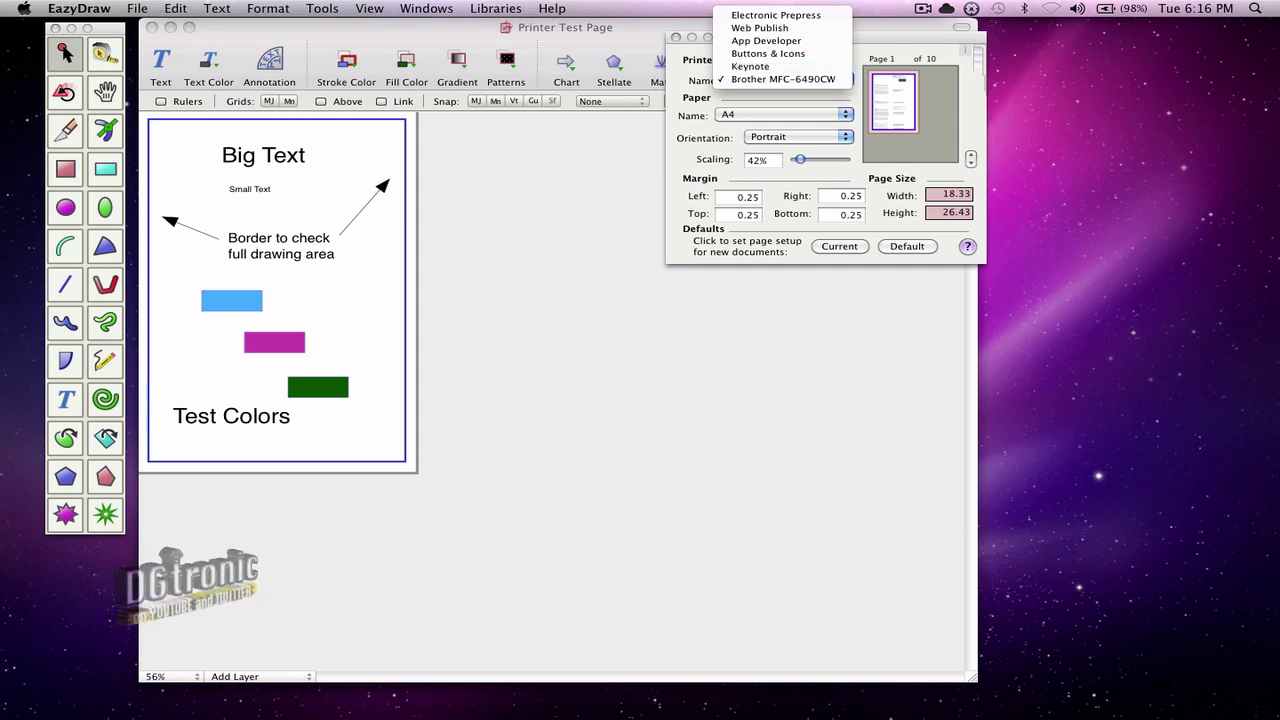
pyautogui.click(878, 508)
# Check Print & Fax's Add Printer list, which shows only Brother MFC-6490CW, then quit System Preferences.
pyautogui.moveTo(845, 705)
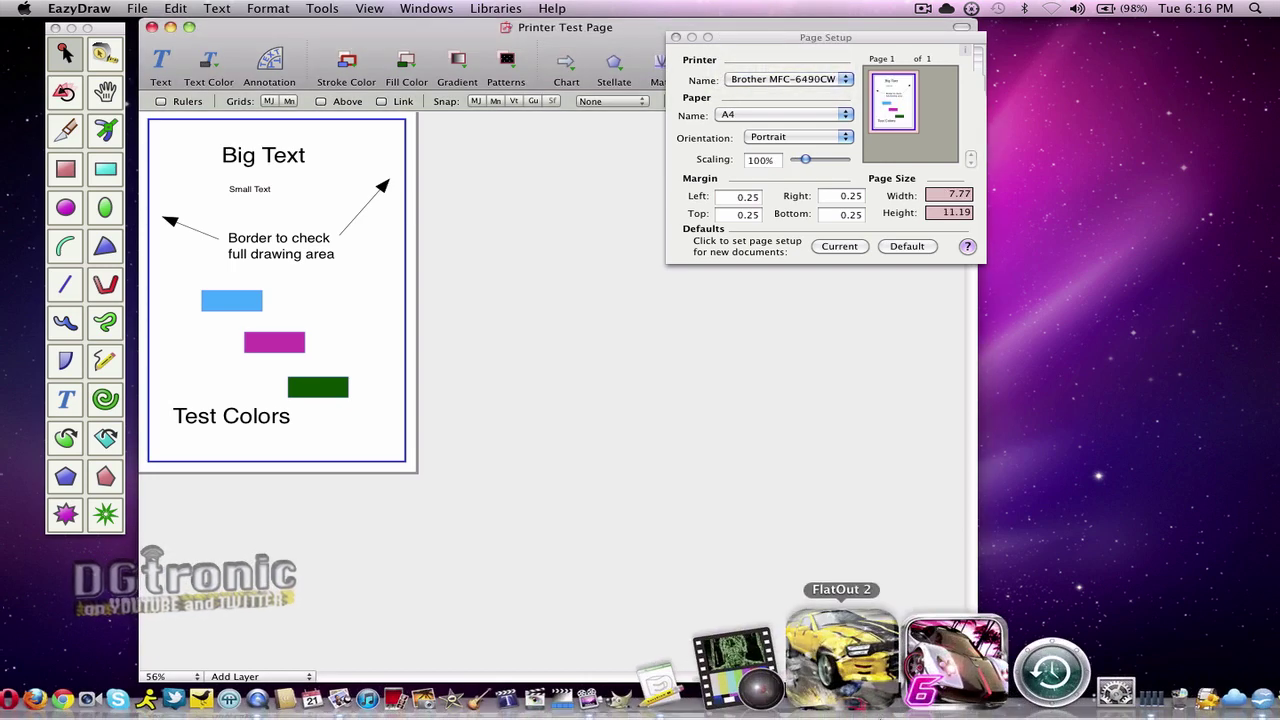
pyautogui.click(960, 680)
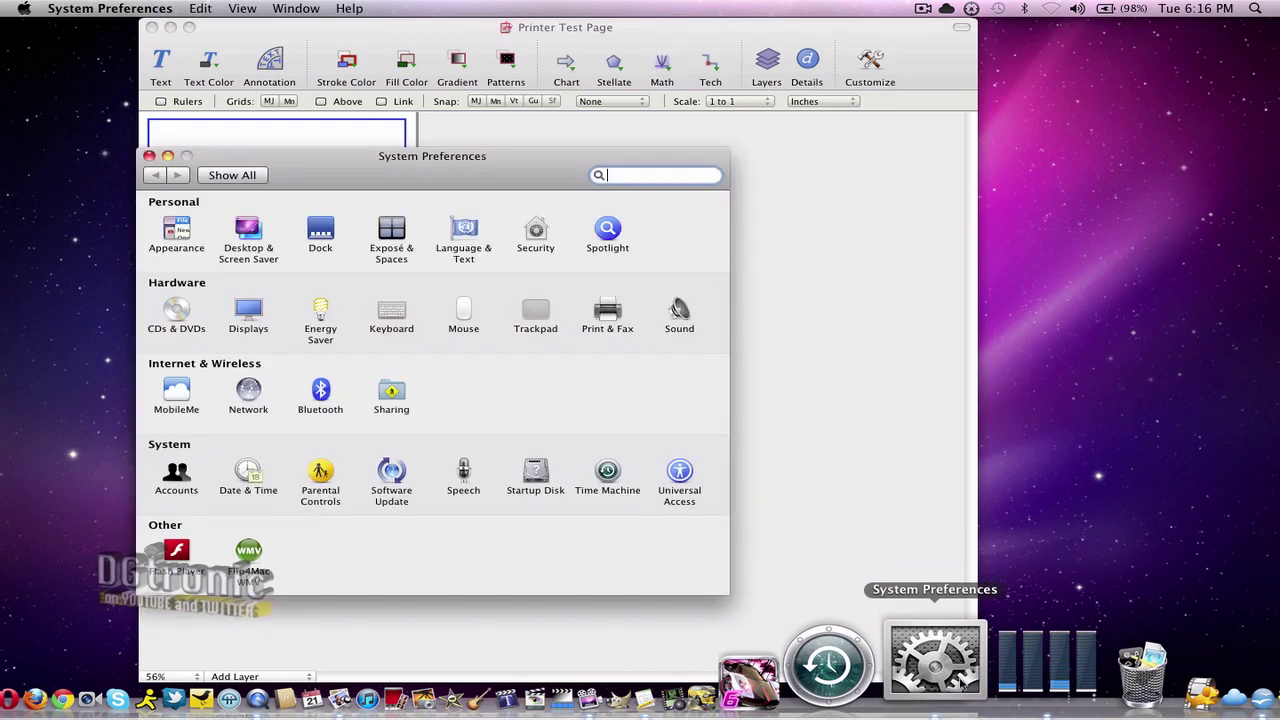
pyautogui.click(603, 318)
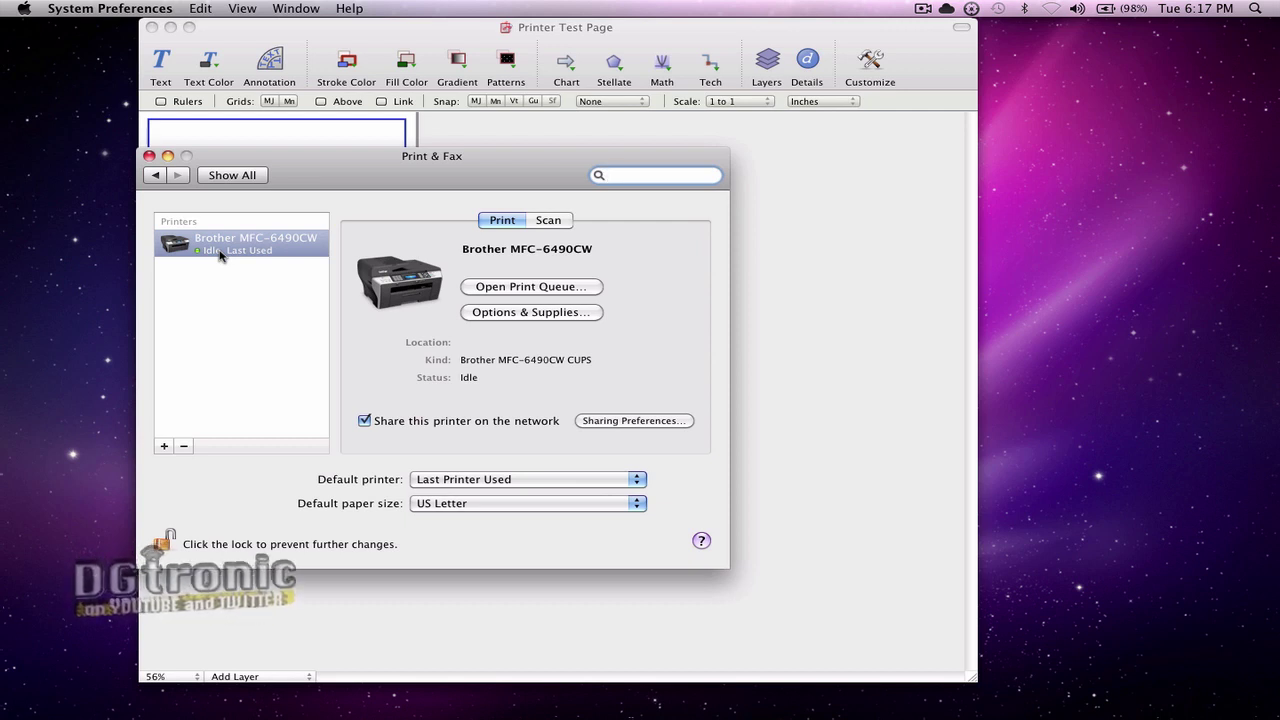
pyautogui.click(164, 446)
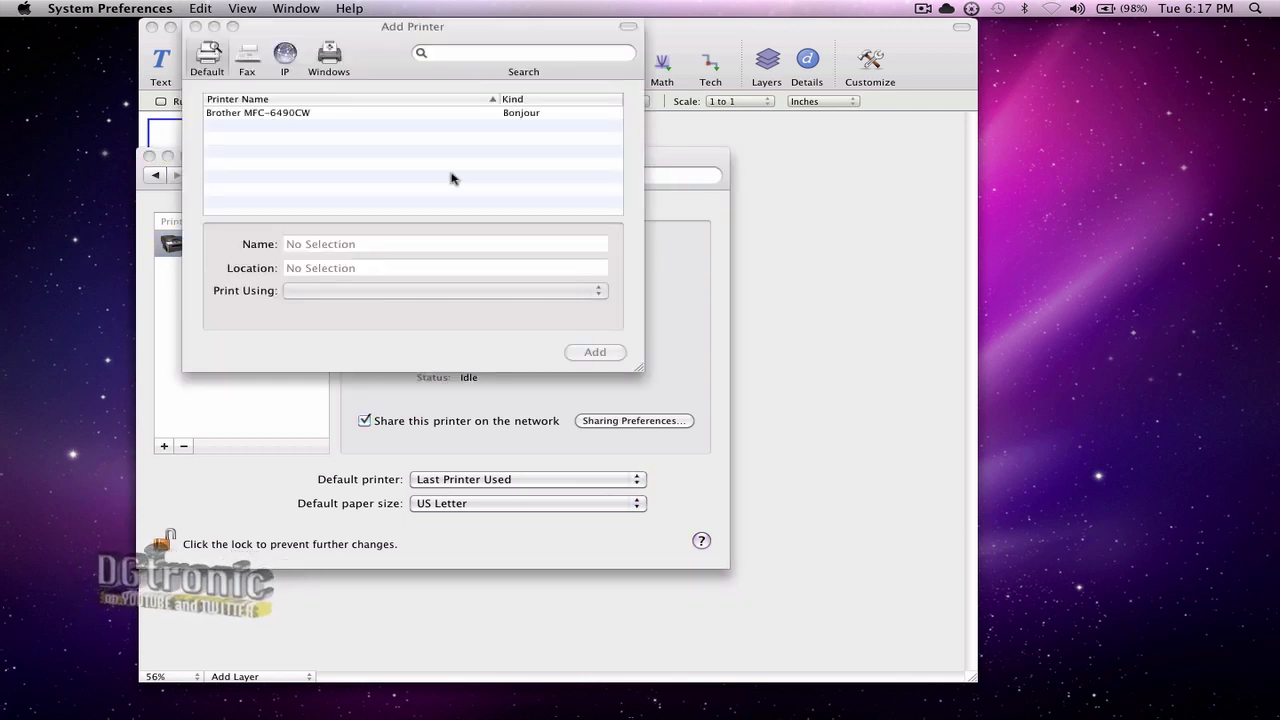
pyautogui.click(195, 27)
pyautogui.click(149, 156)
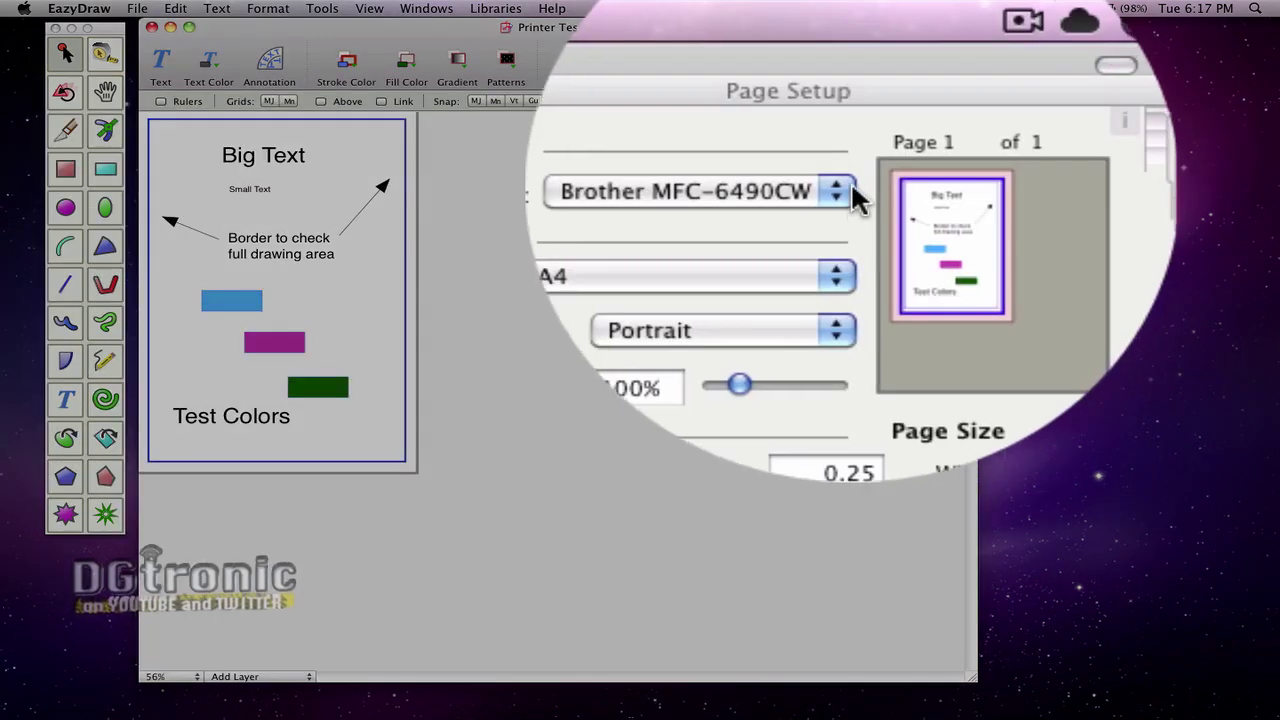
pyautogui.click(845, 79)
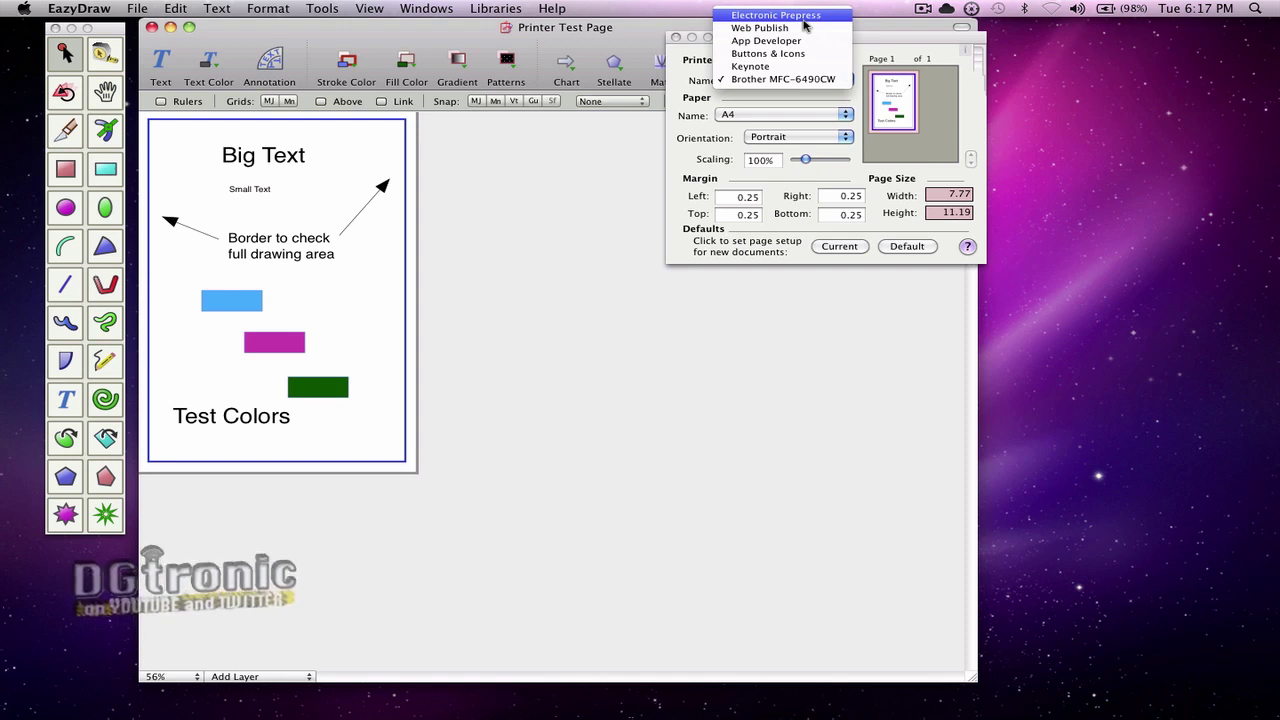
pyautogui.click(703, 90)
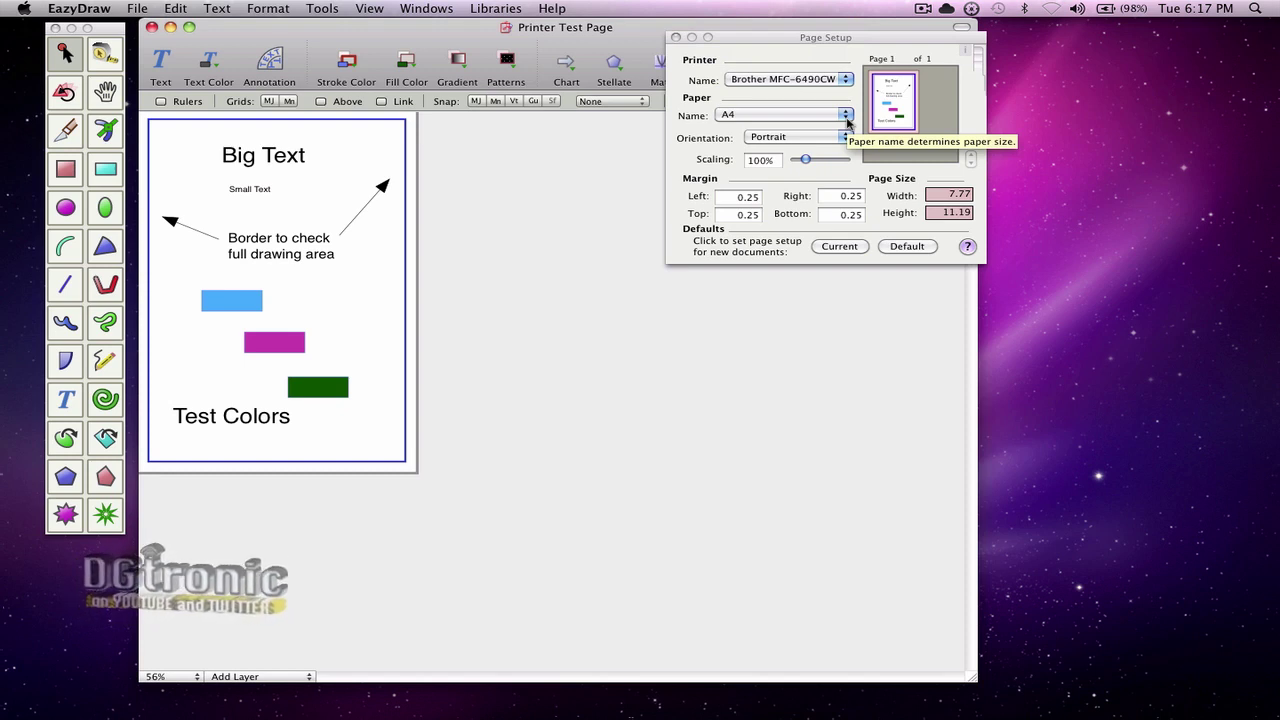
# Try the Letter and BrIndexC5x8 paper sizes for the test page.
pyautogui.click(846, 117)
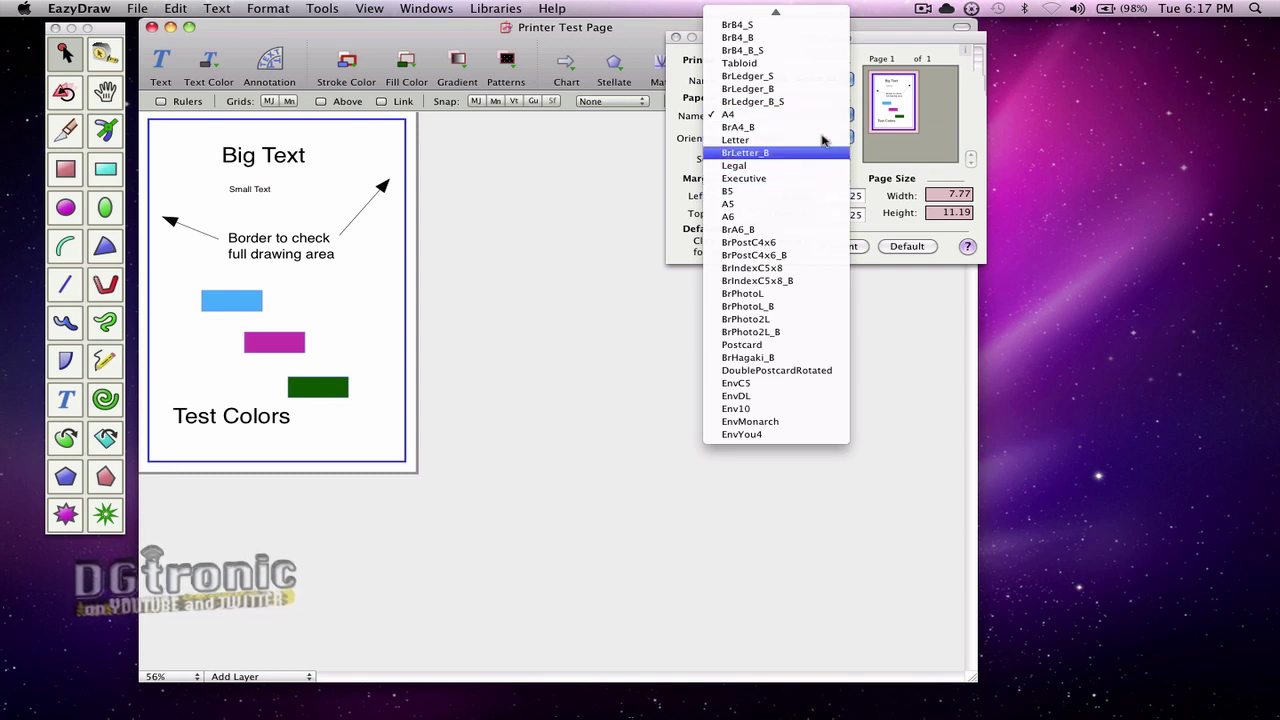
pyautogui.moveTo(829, 12)
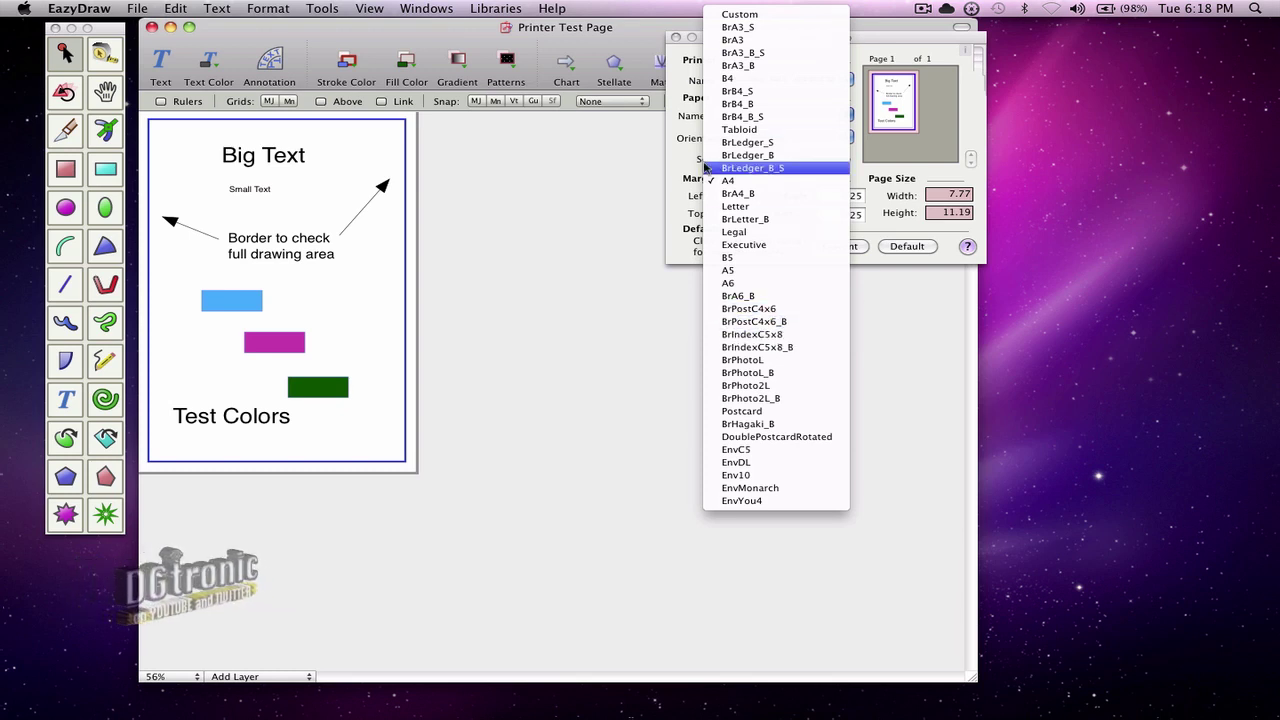
pyautogui.click(676, 110)
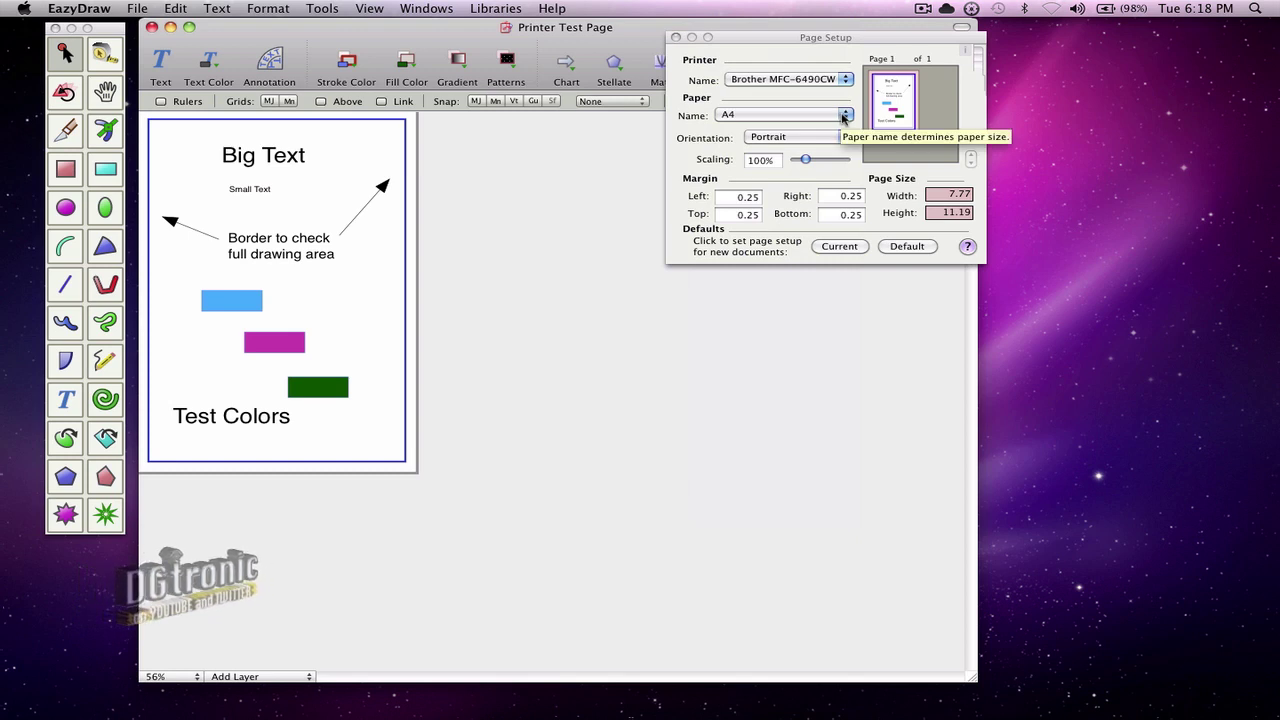
pyautogui.click(843, 118)
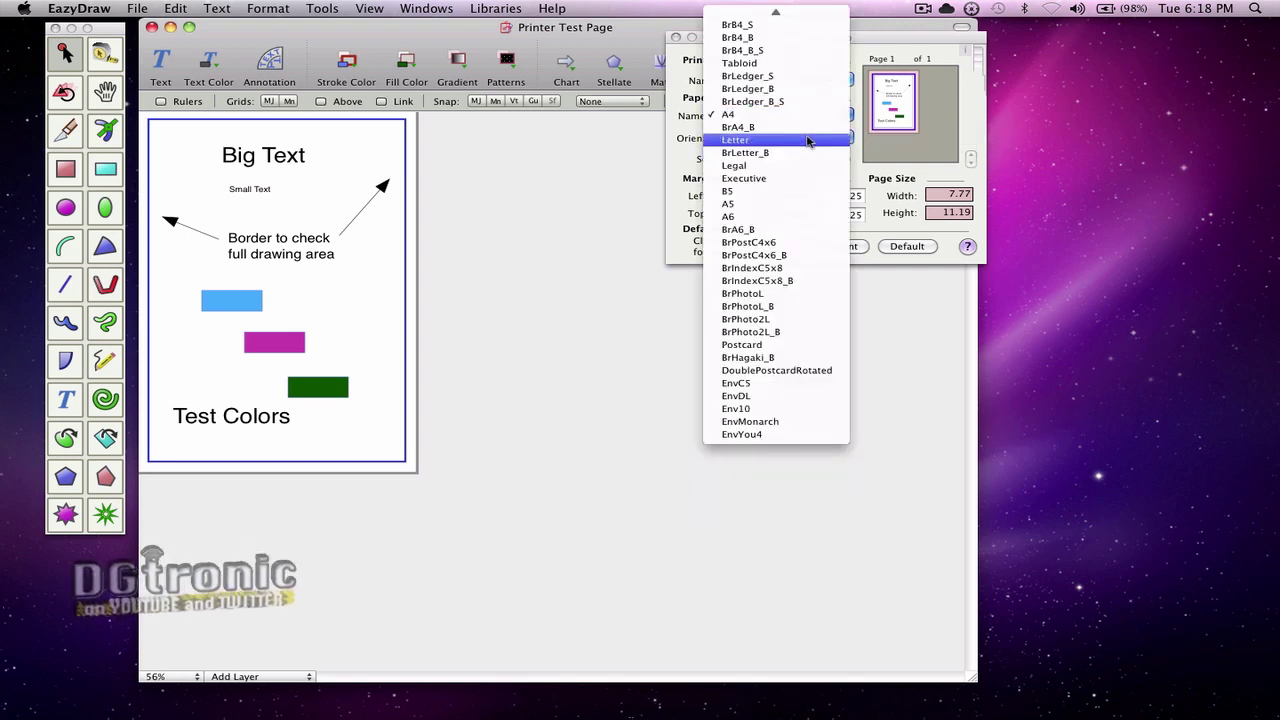
pyautogui.click(808, 141)
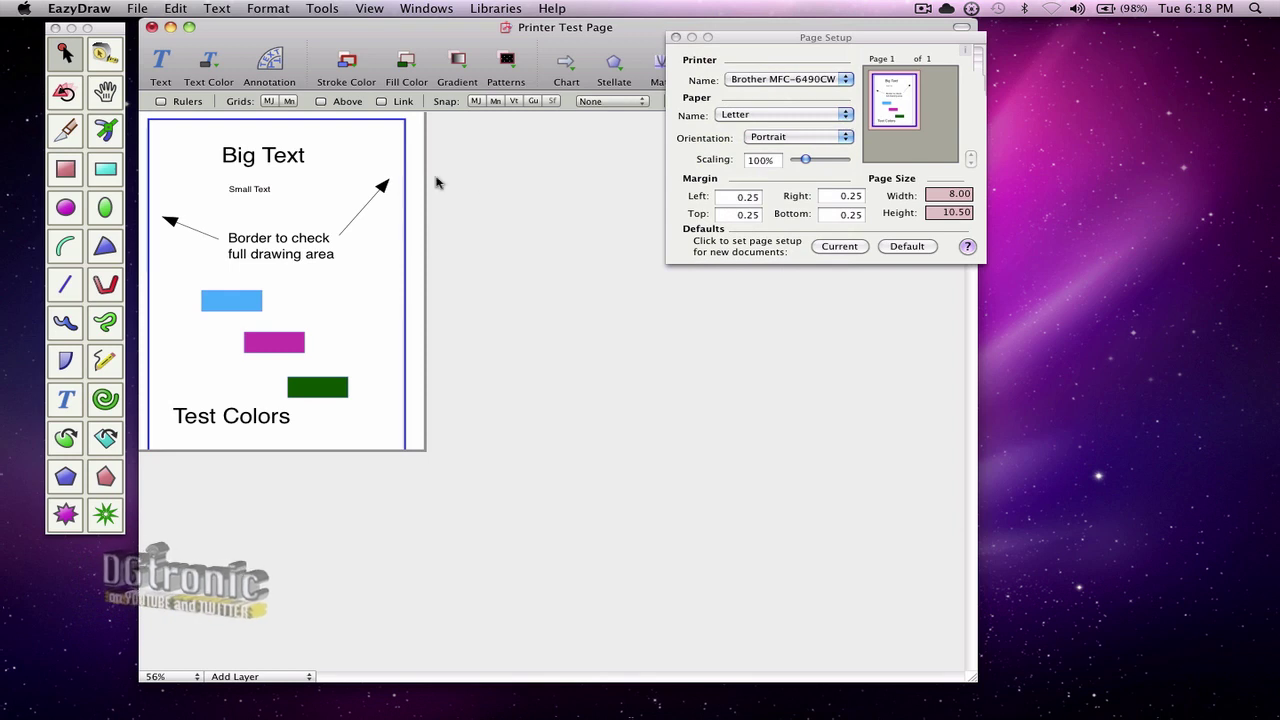
pyautogui.click(848, 116)
pyautogui.click(754, 243)
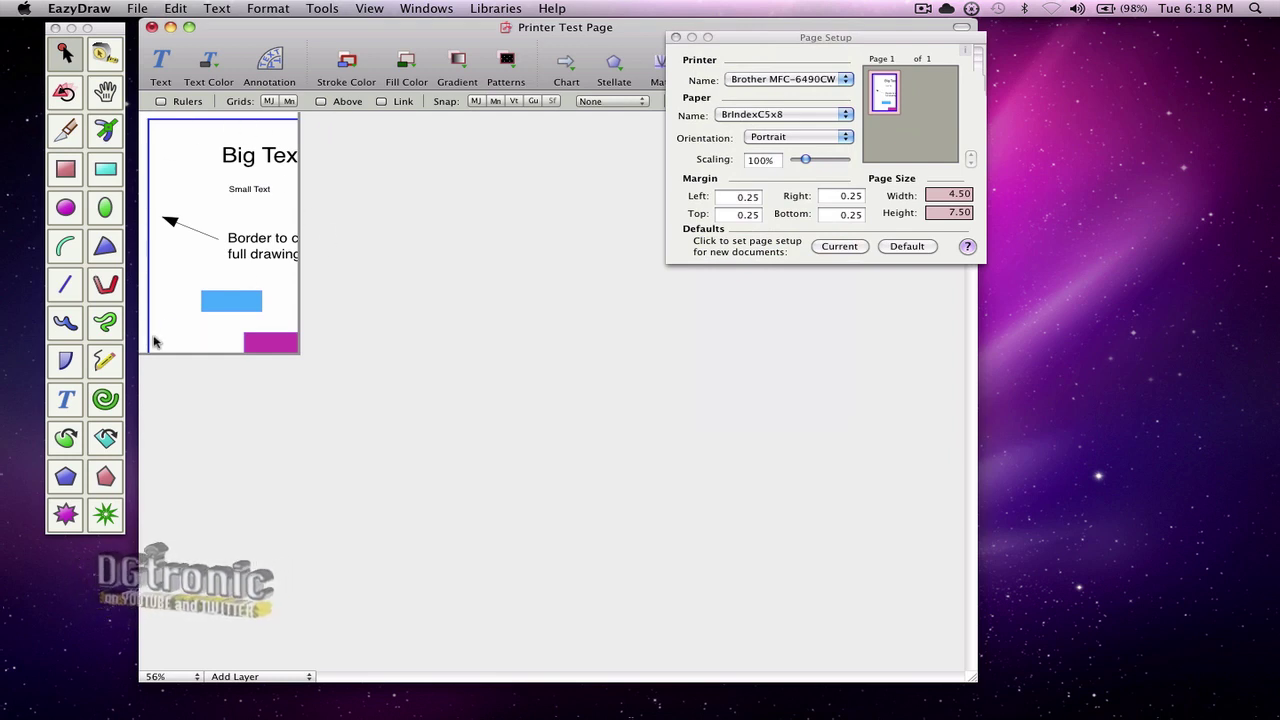
# Try A6 paper, then settle on A4 for a 7.76 × 11.19 page.
pyautogui.click(845, 115)
pyautogui.click(784, 66)
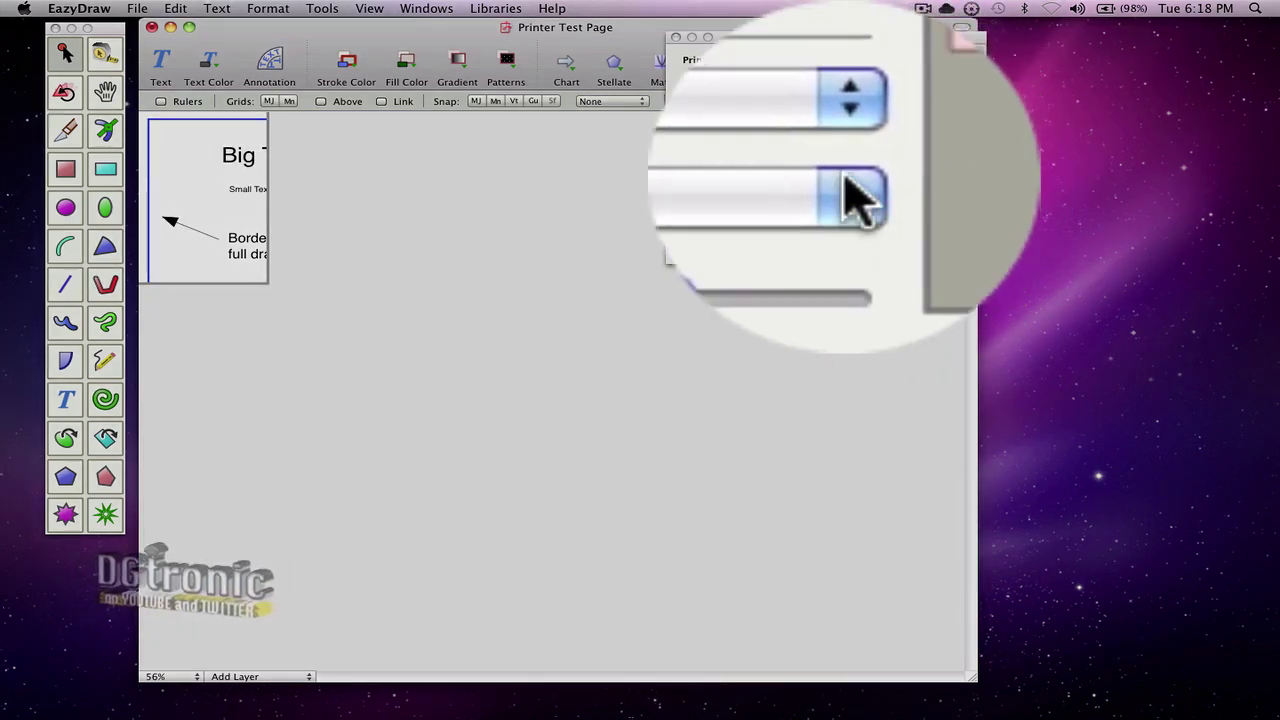
pyautogui.click(820, 115)
pyautogui.moveTo(790, 12)
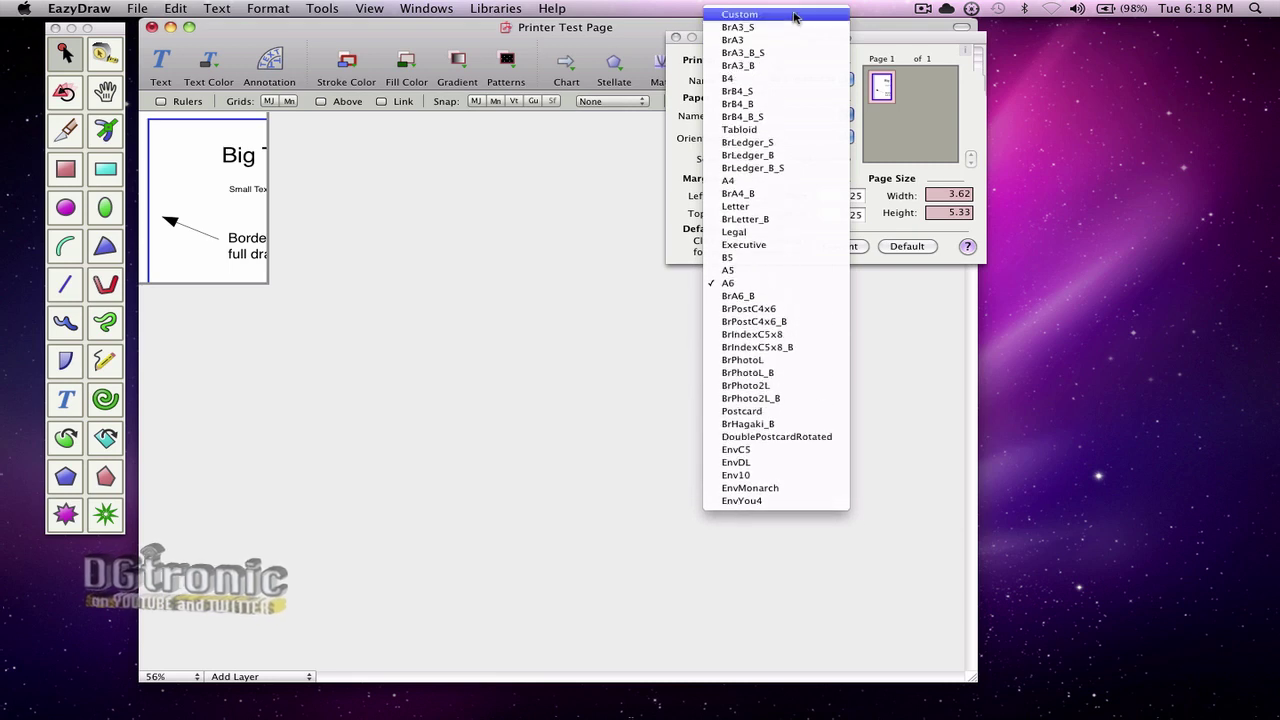
pyautogui.click(758, 181)
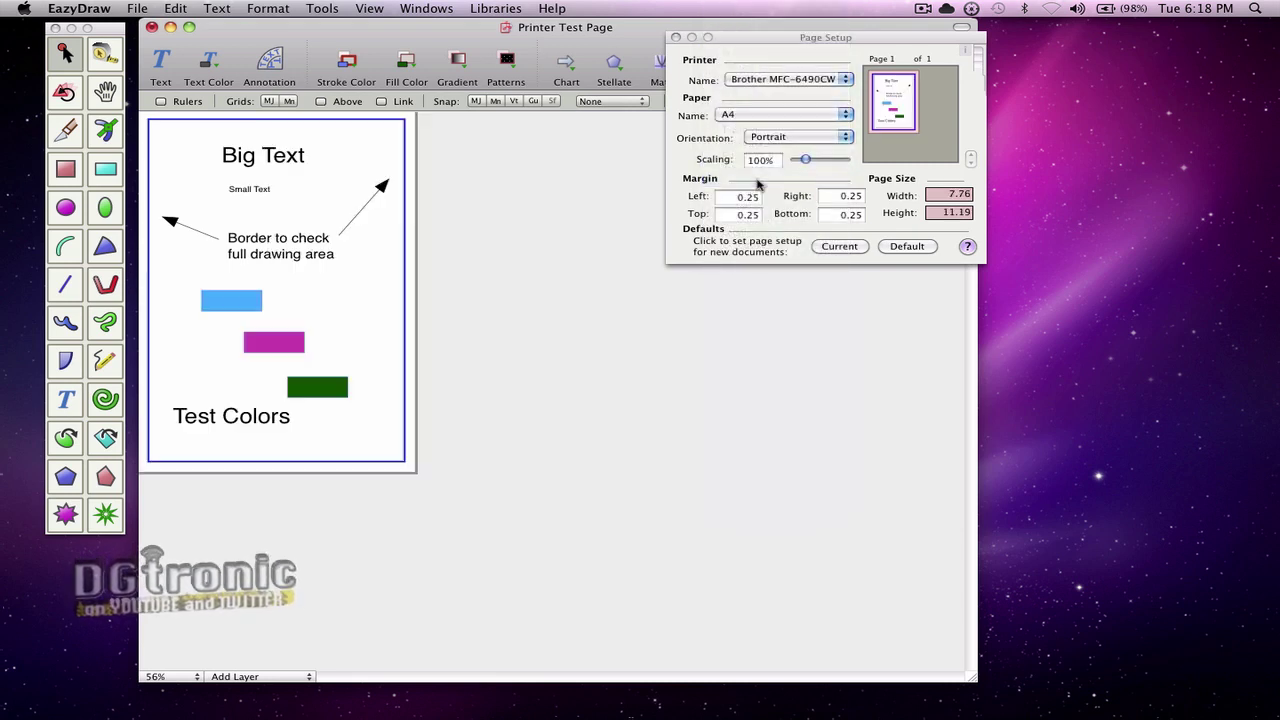
pyautogui.click(848, 118)
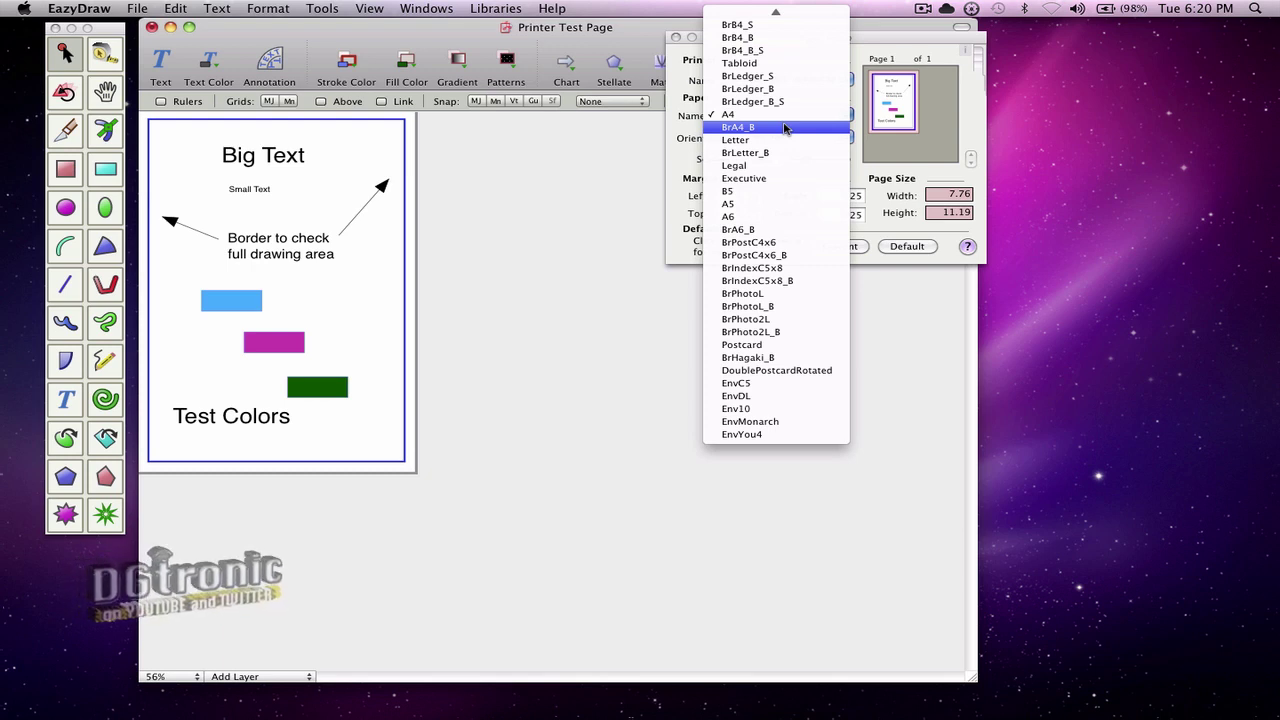
# Close the Paper Name list, keeping A4 Portrait at 100% with 0.25 margins.
pyautogui.click(682, 137)
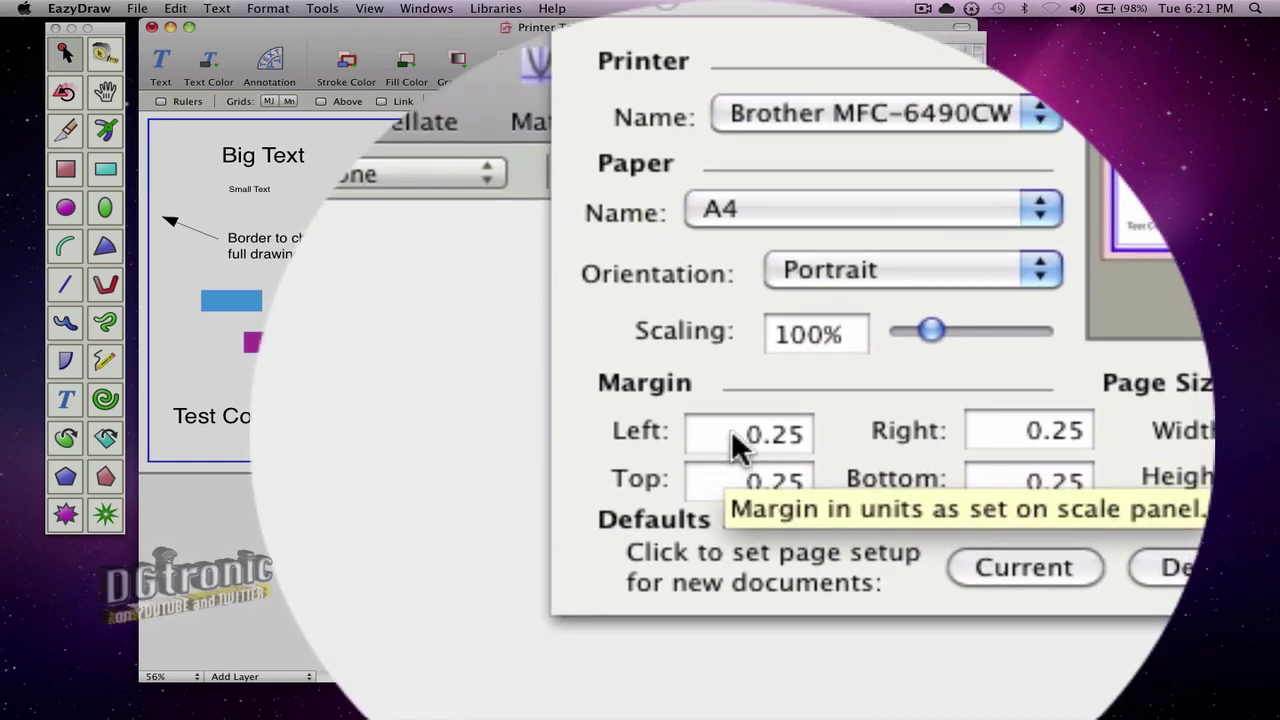
# Enter a 1.00 left margin and a 2.00 right margin in Page Setup.
pyautogui.click(735, 440)
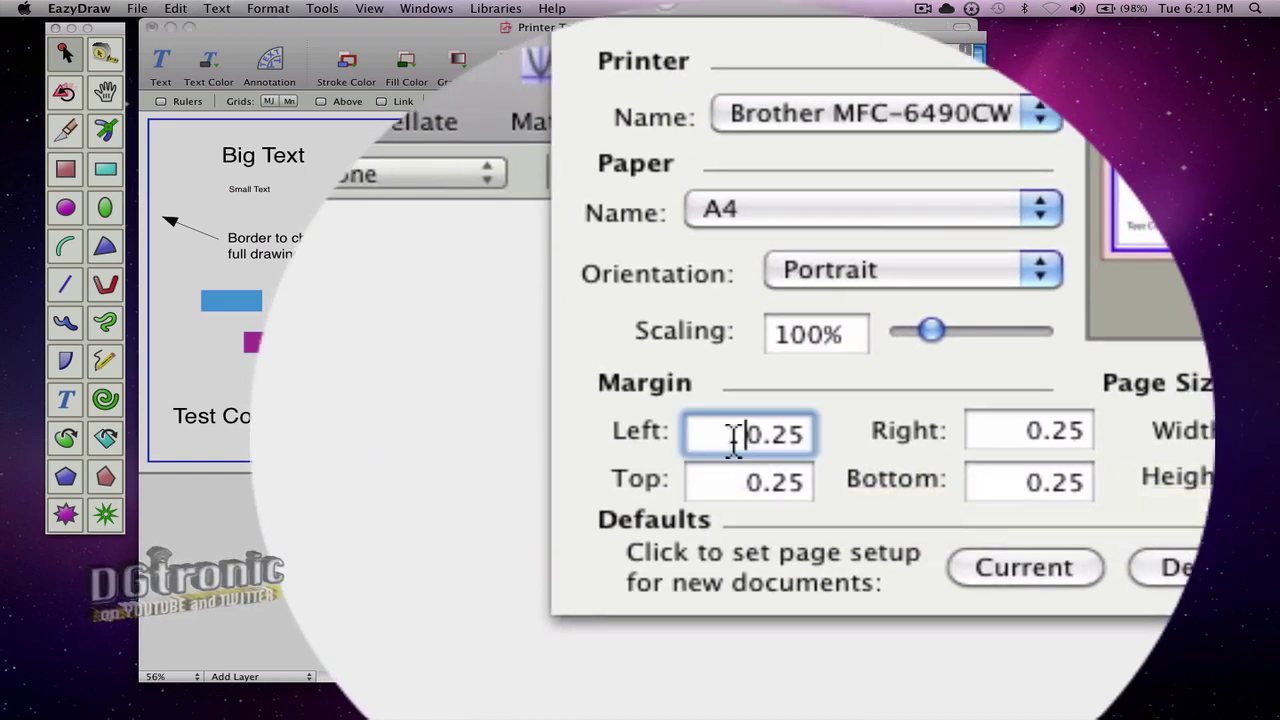
pyautogui.write('1.00')
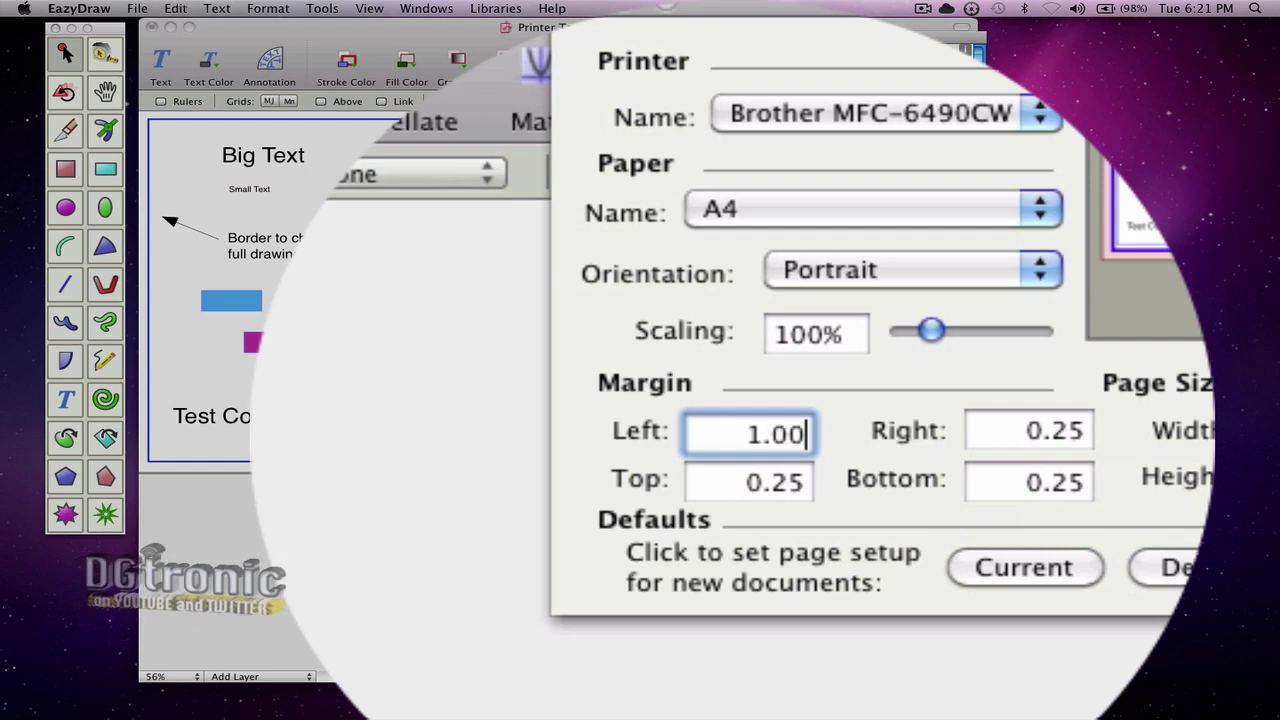
pyautogui.press('super+a')
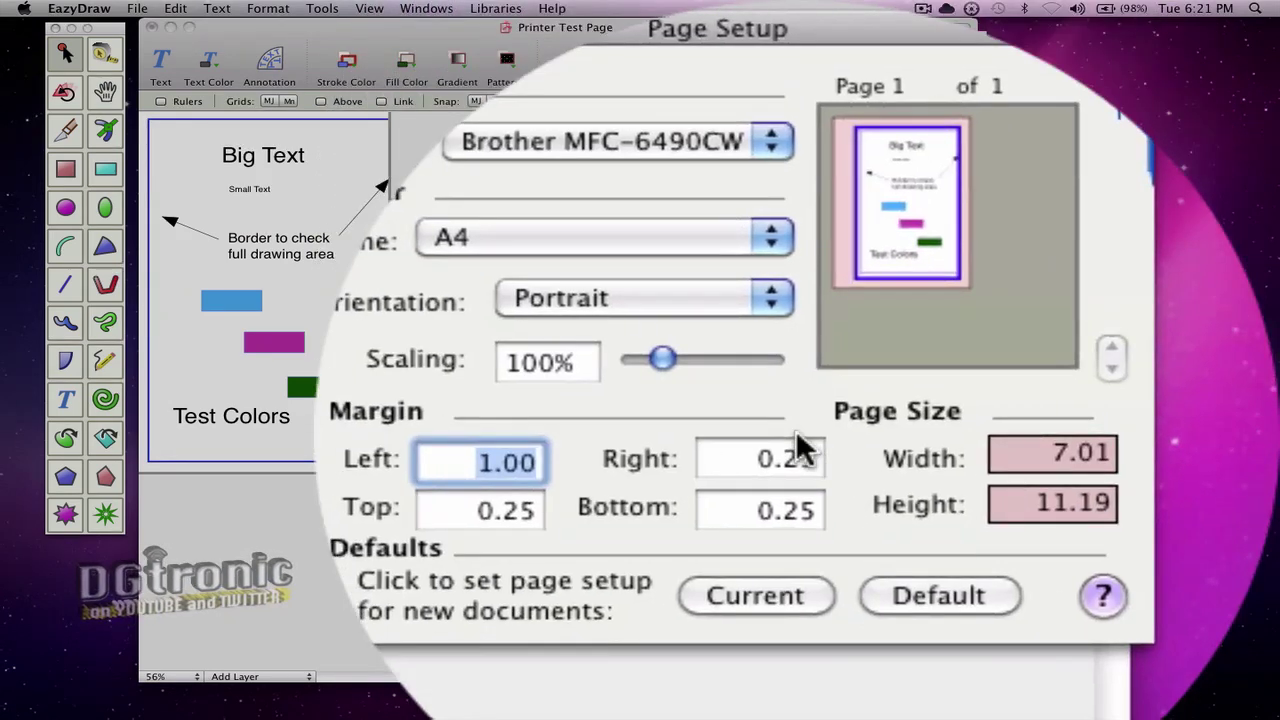
pyautogui.click(795, 455)
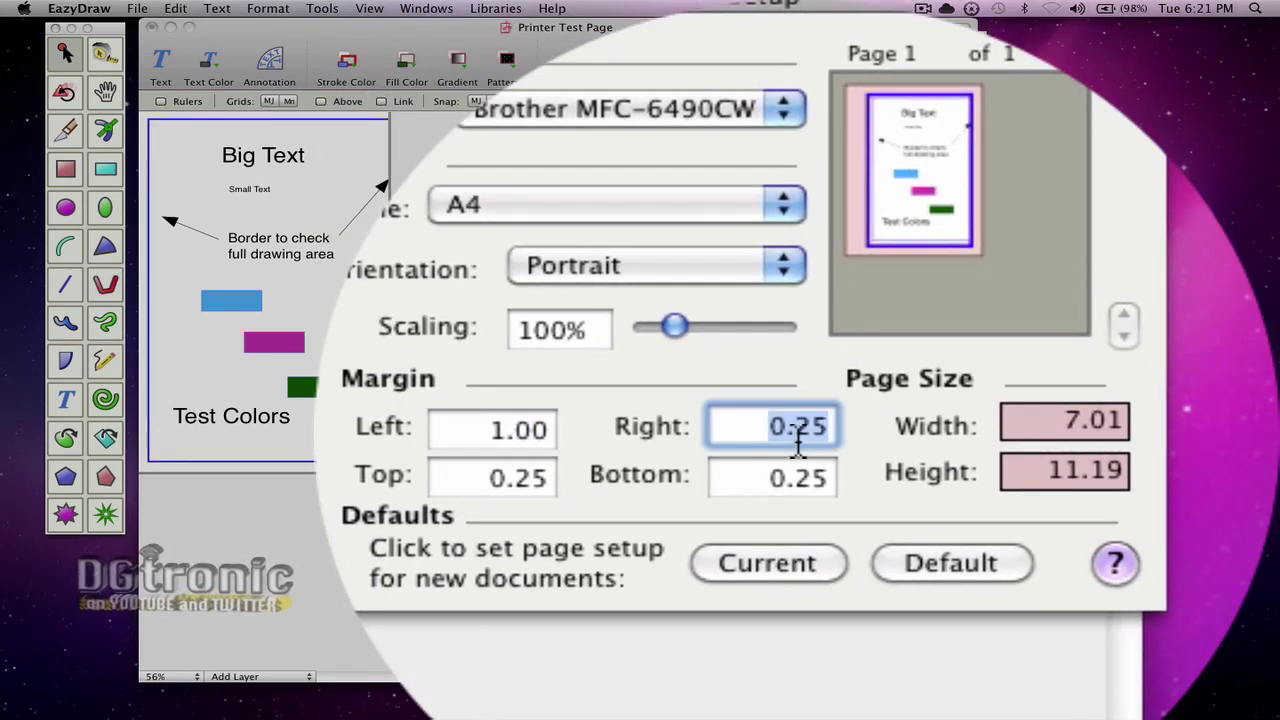
pyautogui.write('2.00')
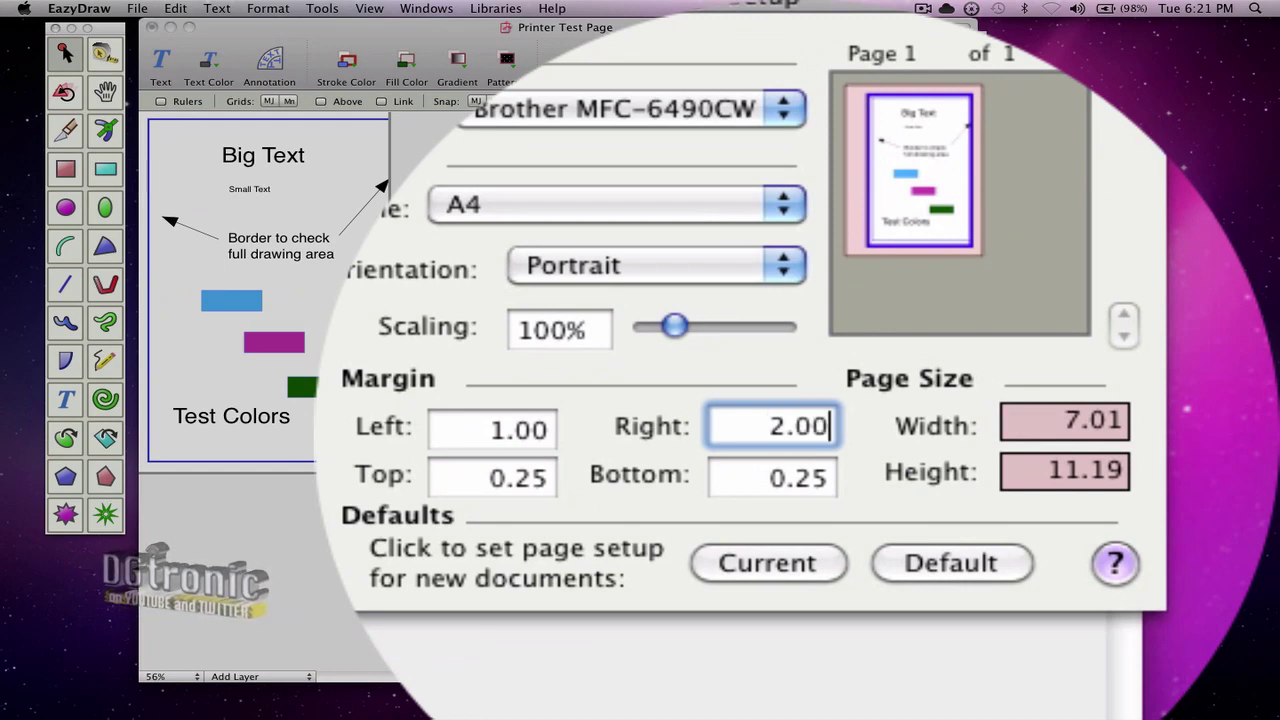
pyautogui.press('Return')
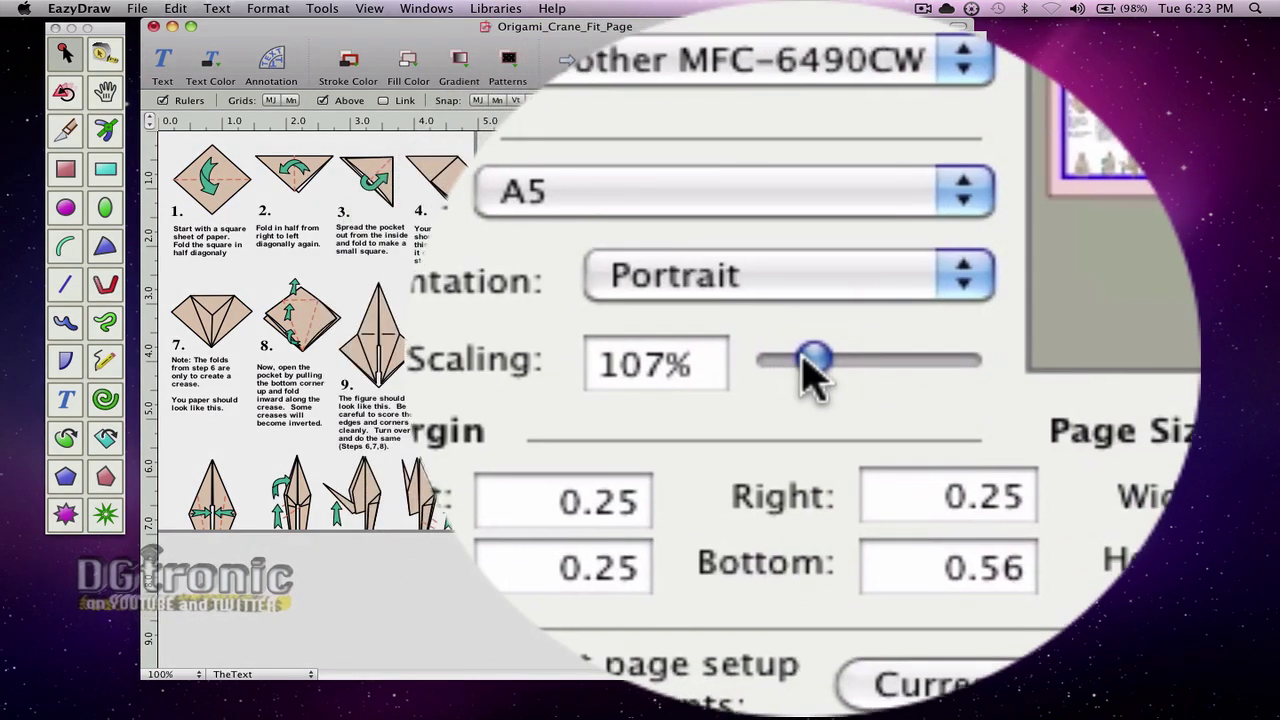
# Move the Scaling slider through about 70% and 209%, finishing at 10%.
pyautogui.moveTo(806, 362); pyautogui.dragTo(796, 362)
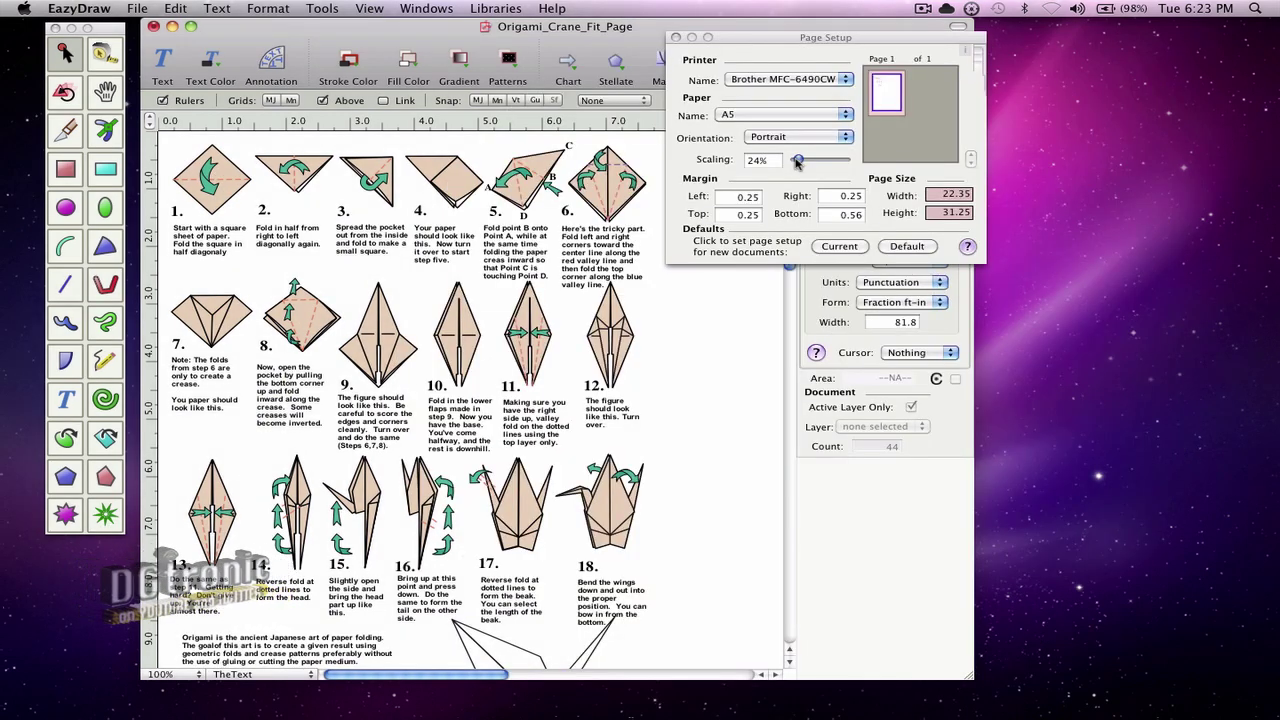
pyautogui.moveTo(797, 164); pyautogui.dragTo(817, 163)
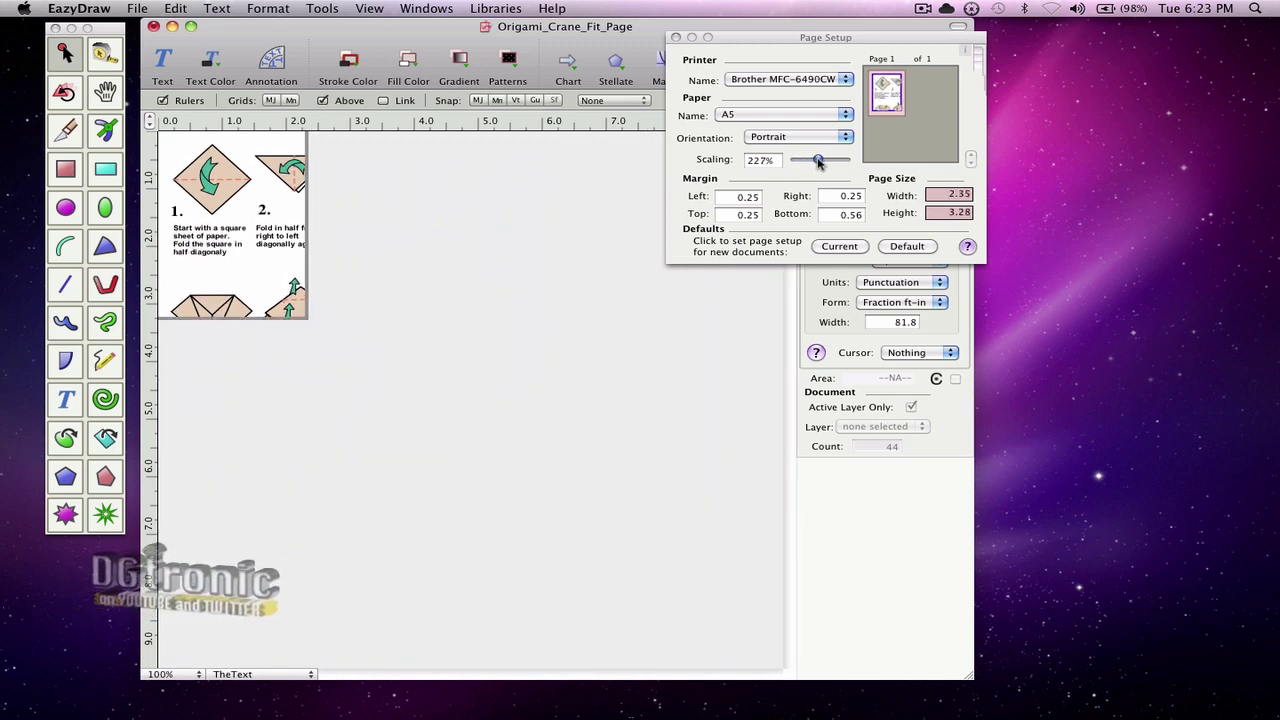
pyautogui.moveTo(818, 163); pyautogui.dragTo(793, 163)
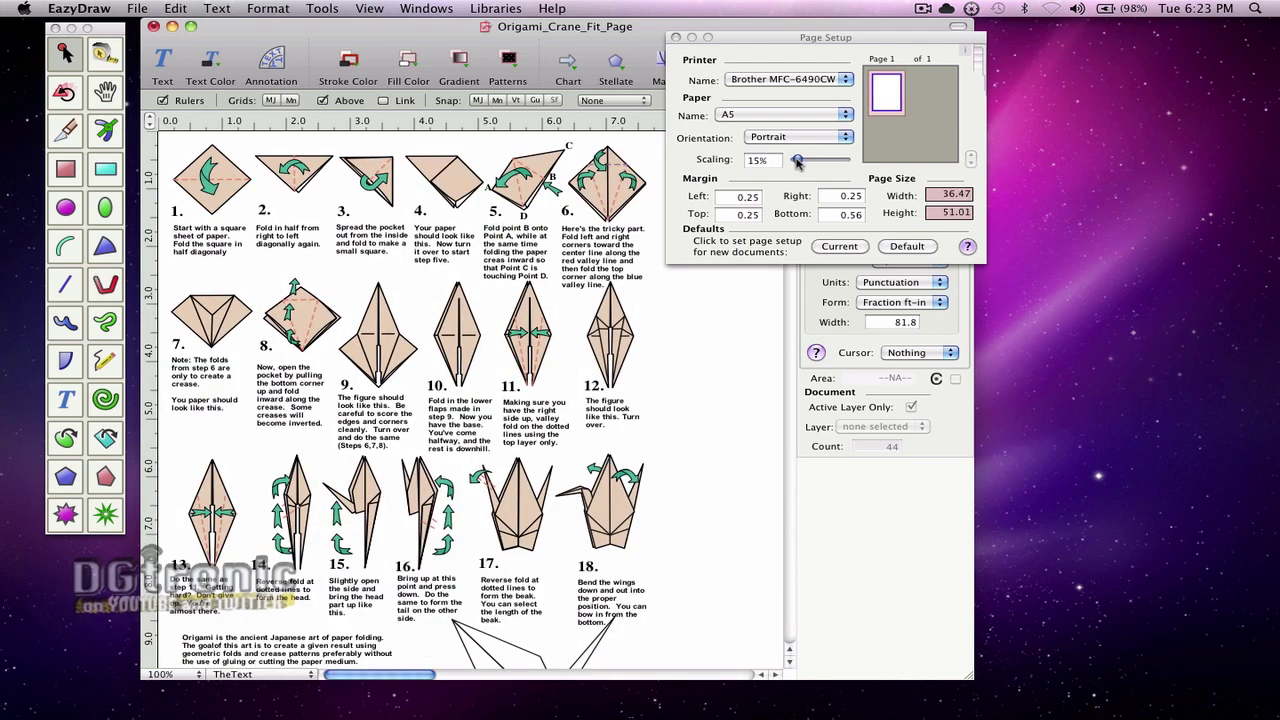